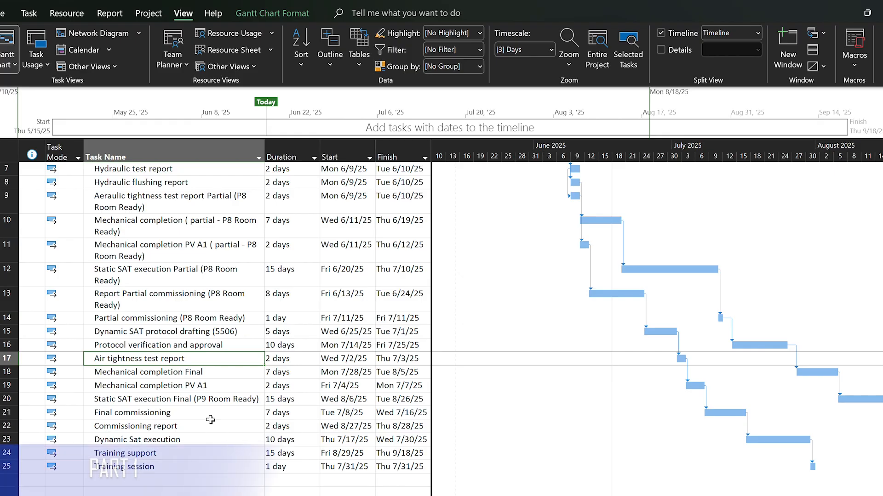
pyautogui.scroll(2, 209, 401)
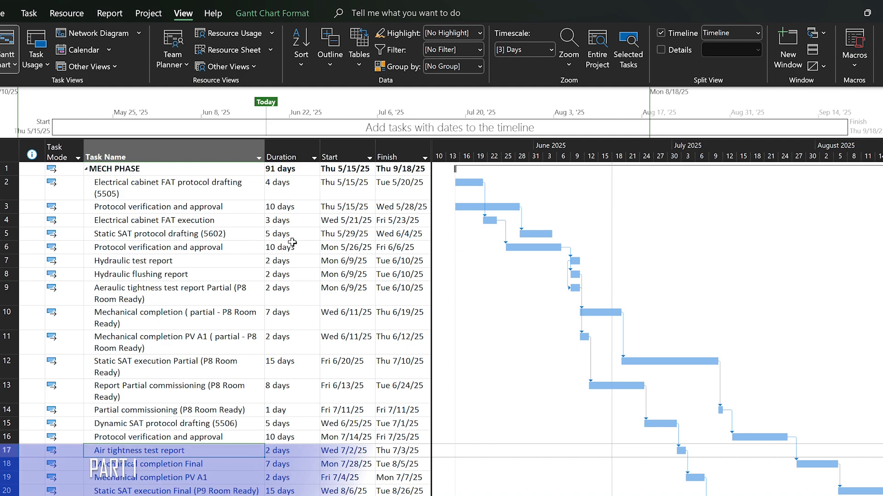
pyautogui.scroll(-1, 324, 208)
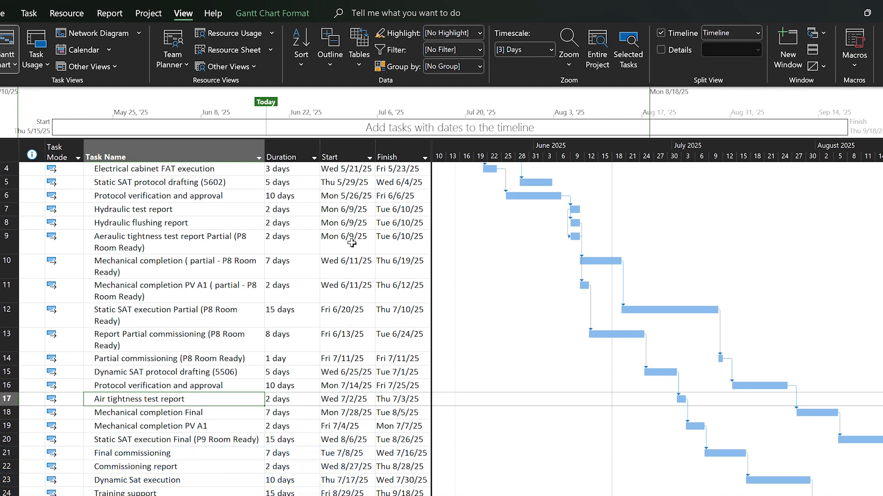
pyautogui.scroll(-3, 347, 278)
pyautogui.scroll(1, 326, 265)
pyautogui.scroll(4, 326, 265)
pyautogui.click(248, 235)
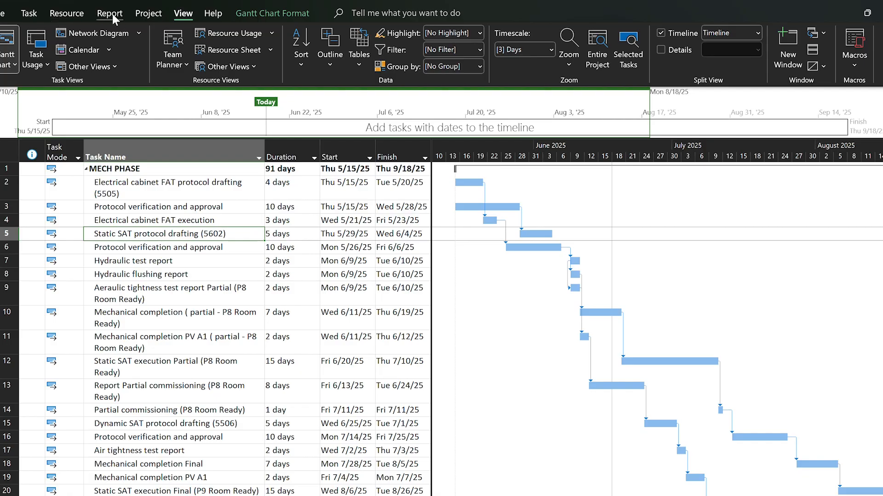
# Step: Open the project information and review the project statistics for current, baseline, actual and variance values
pyautogui.click(143, 13)
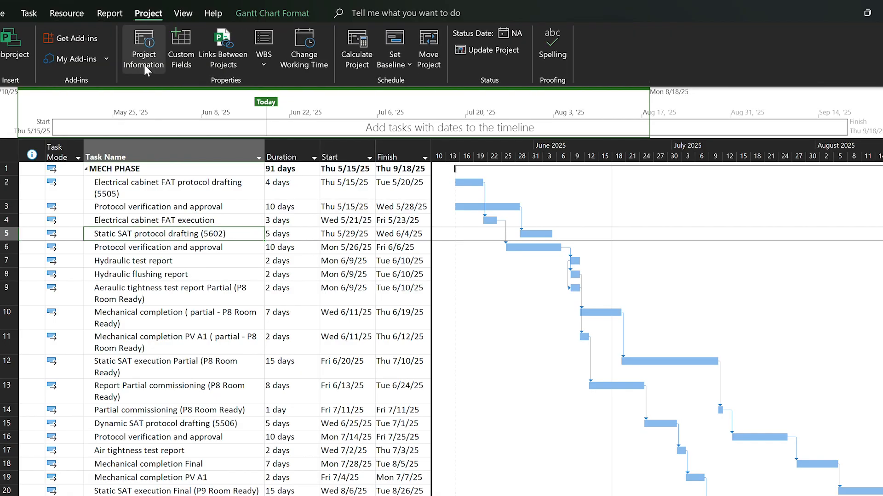
pyautogui.click(144, 64)
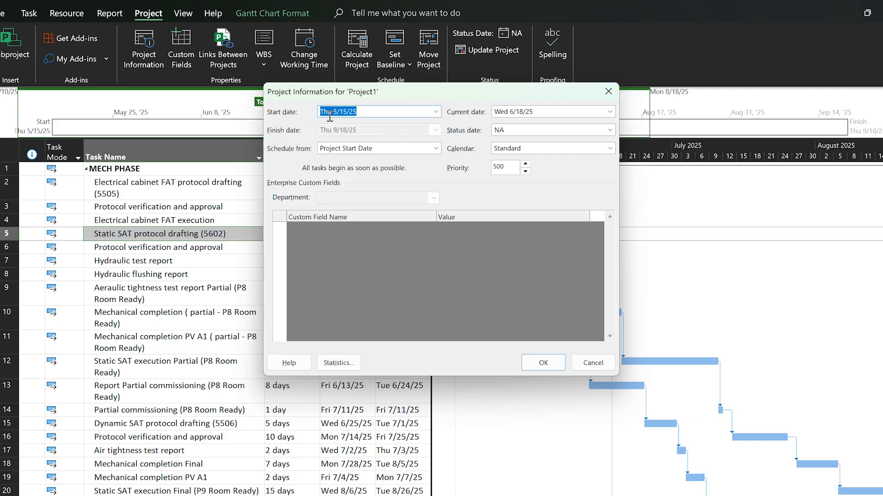
pyautogui.click(333, 366)
pyautogui.moveTo(399, 164); pyautogui.dragTo(301, 134)
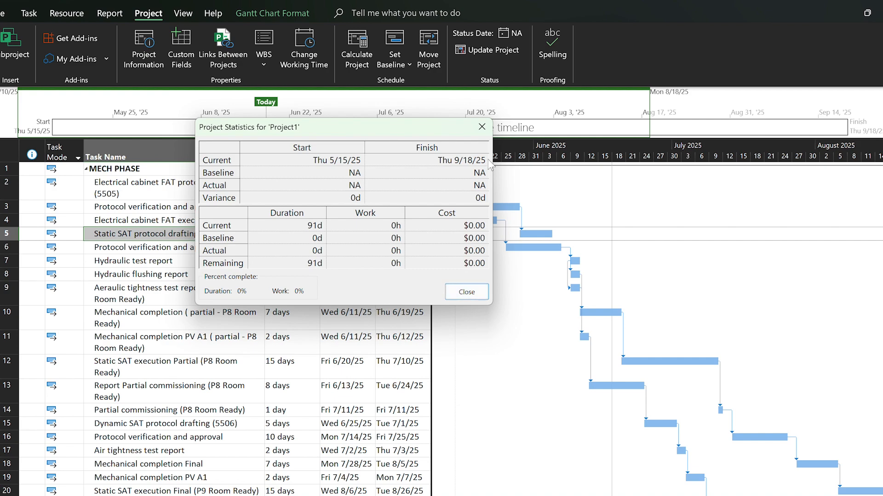
pyautogui.click(482, 127)
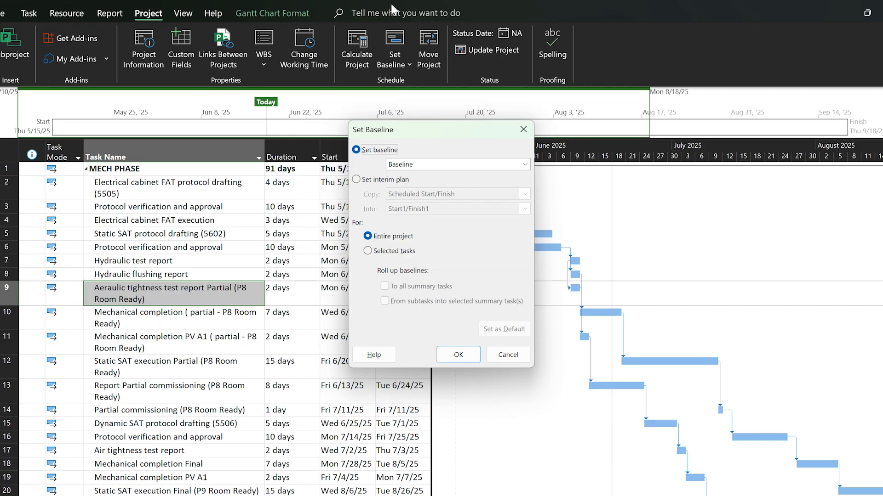
# Step: Set the baseline for the entire project
pyautogui.click(448, 355)
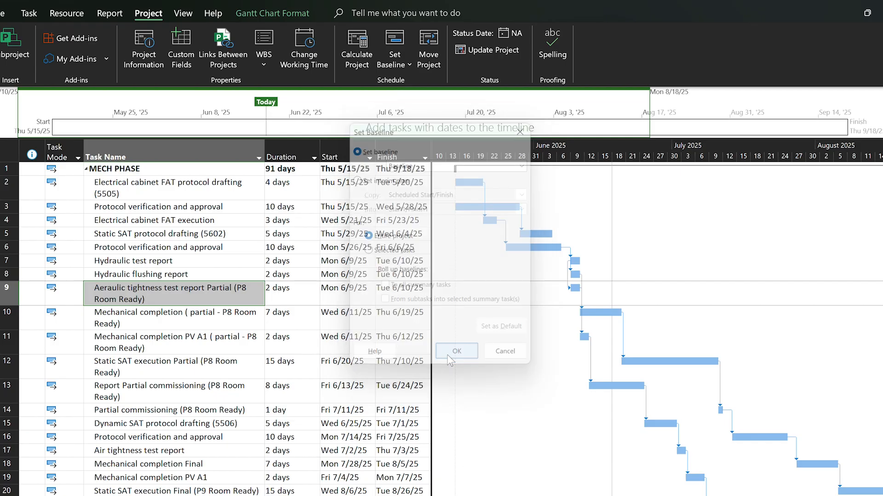
pyautogui.click(218, 361)
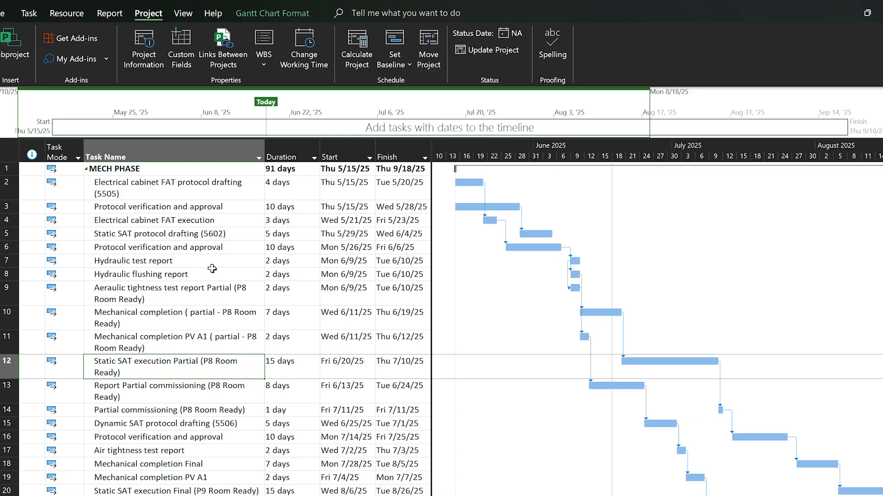
pyautogui.click(196, 319)
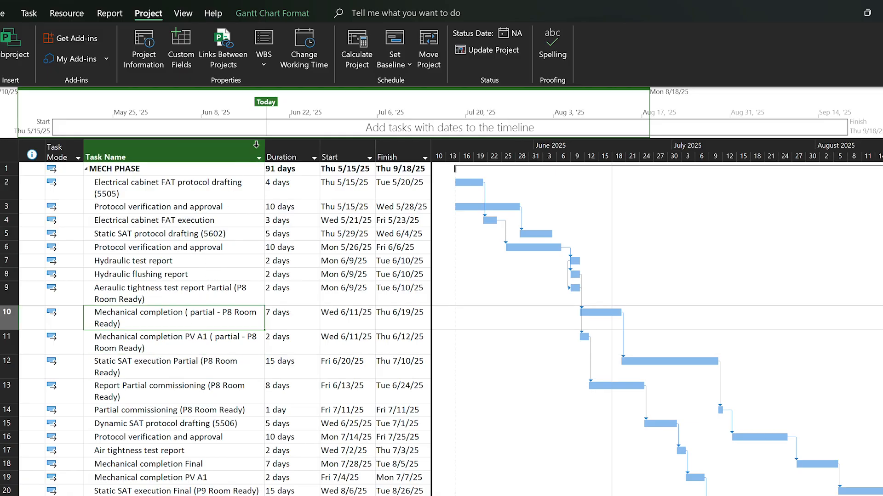
# Step: Set the project status date to Wed 6/18/25
pyautogui.click(503, 33)
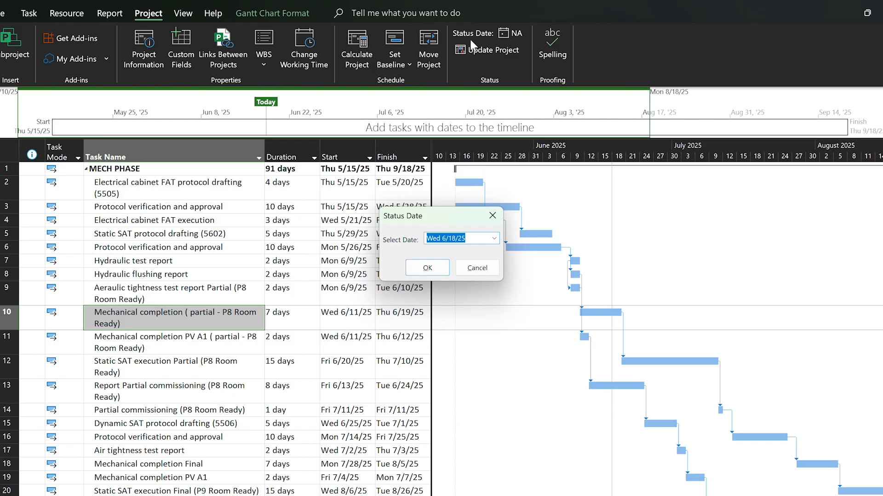
pyautogui.click(433, 266)
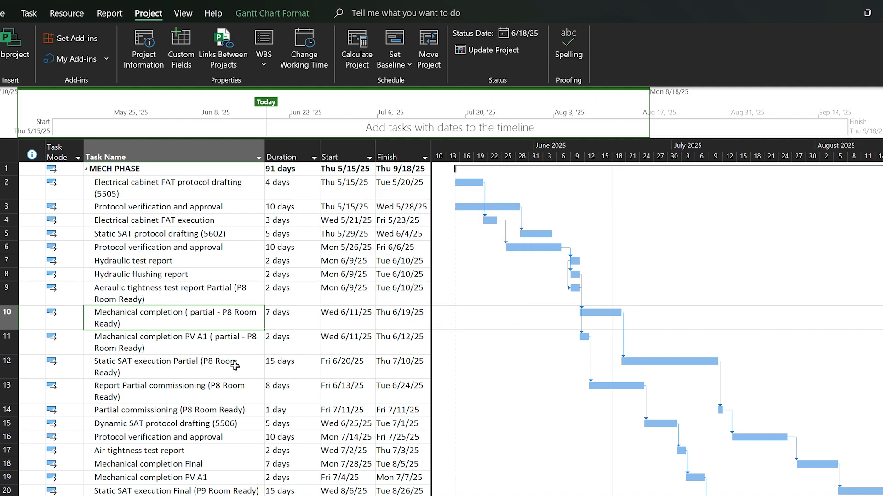
pyautogui.scroll(-1, 226, 362)
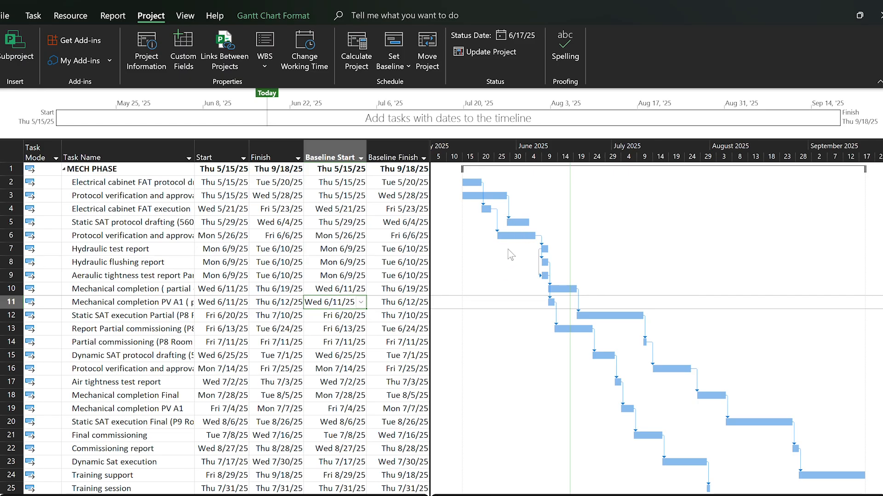
# Step: Apply the Gantt chart's Status Date gridline as a solid red line
pyautogui.rightClick(492, 258)
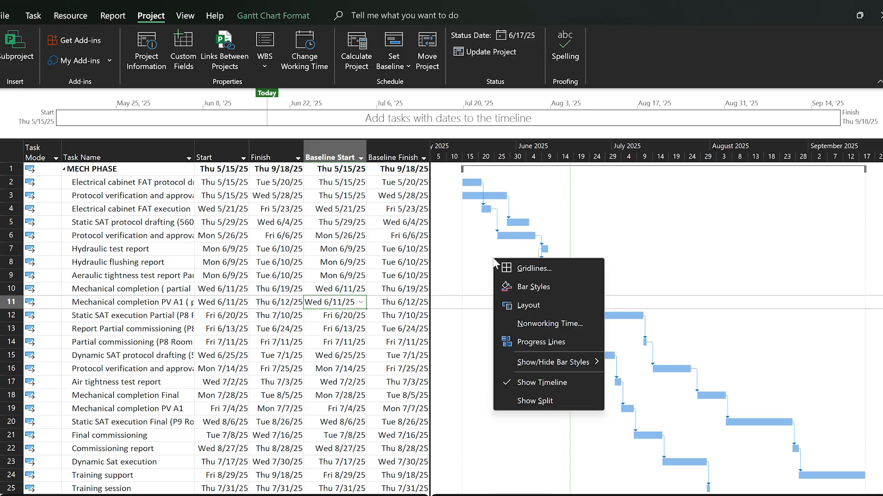
pyautogui.click(520, 268)
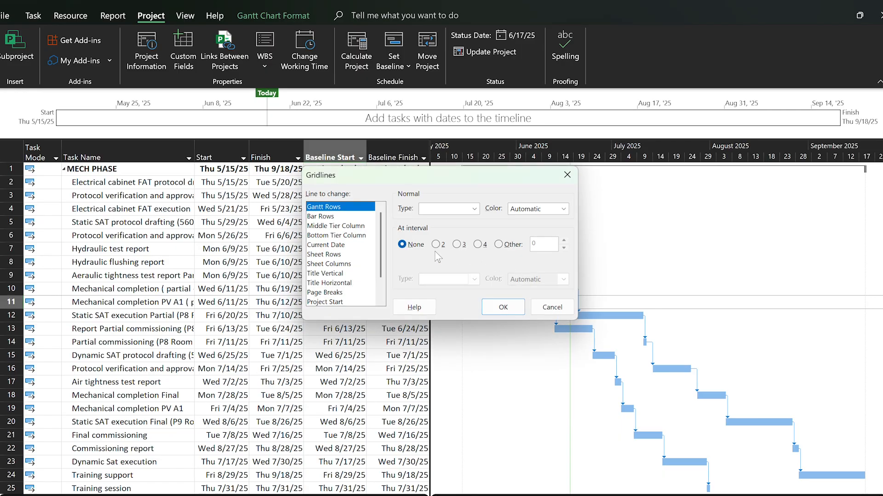
pyautogui.scroll(-1, 327, 296)
pyautogui.click(324, 292)
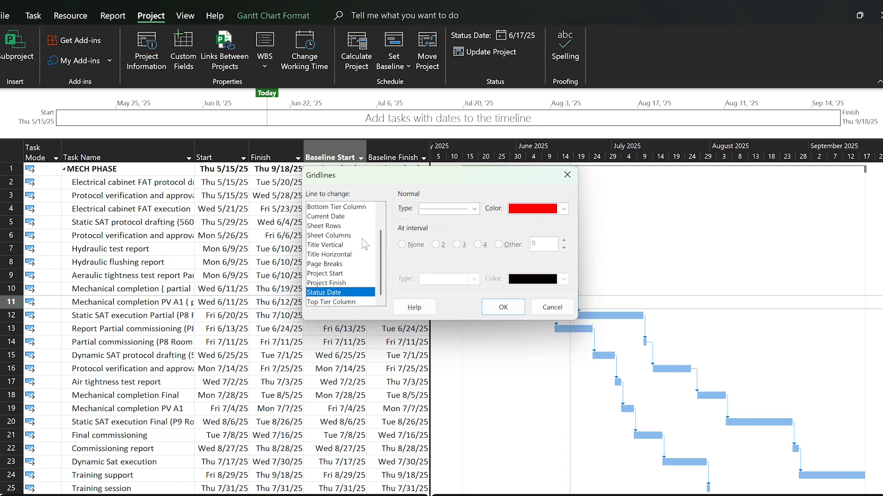
pyautogui.click(505, 307)
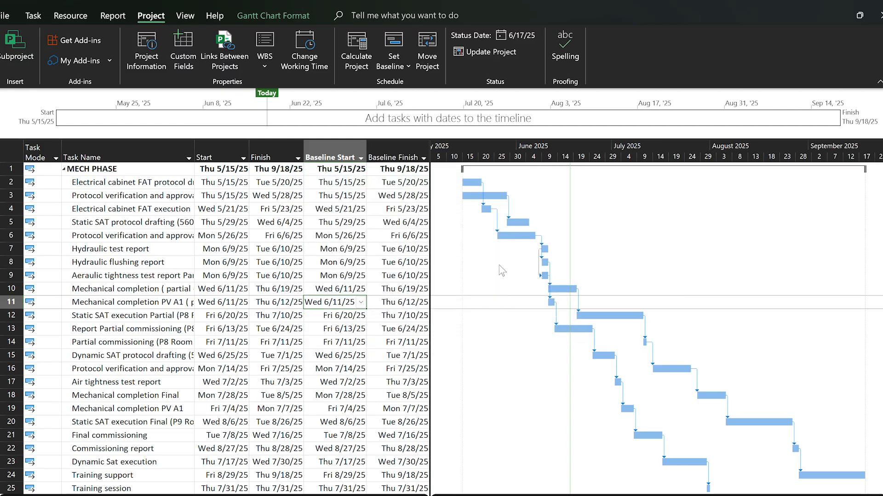
# Step: Display the current progress line at the project status date, with the date shown for each progress line
pyautogui.rightClick(501, 270)
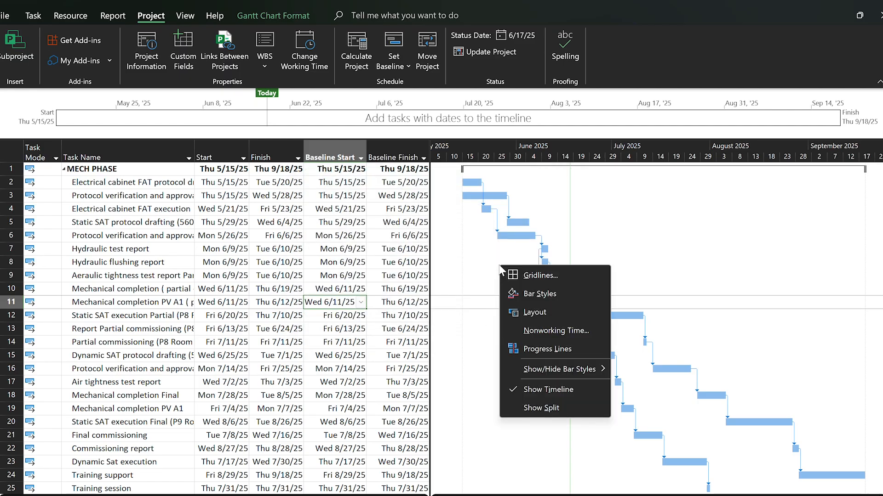
pyautogui.click(536, 345)
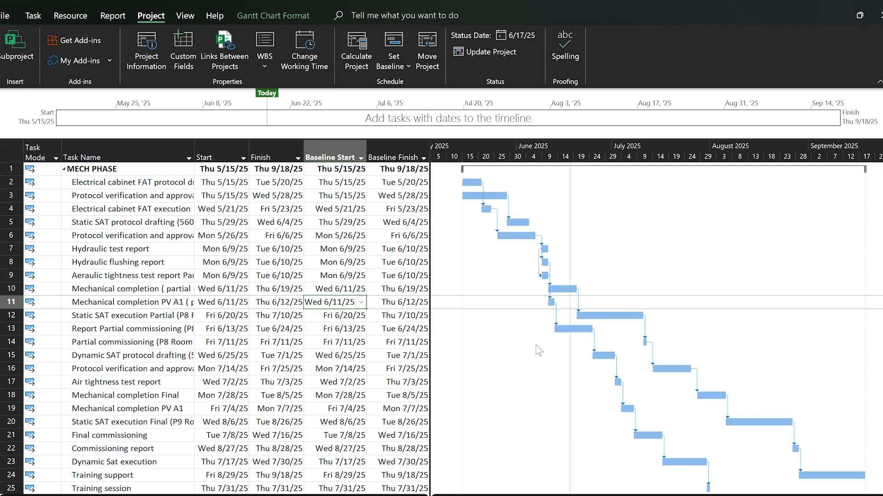
pyautogui.click(280, 176)
pyautogui.moveTo(395, 131); pyautogui.dragTo(205, 150)
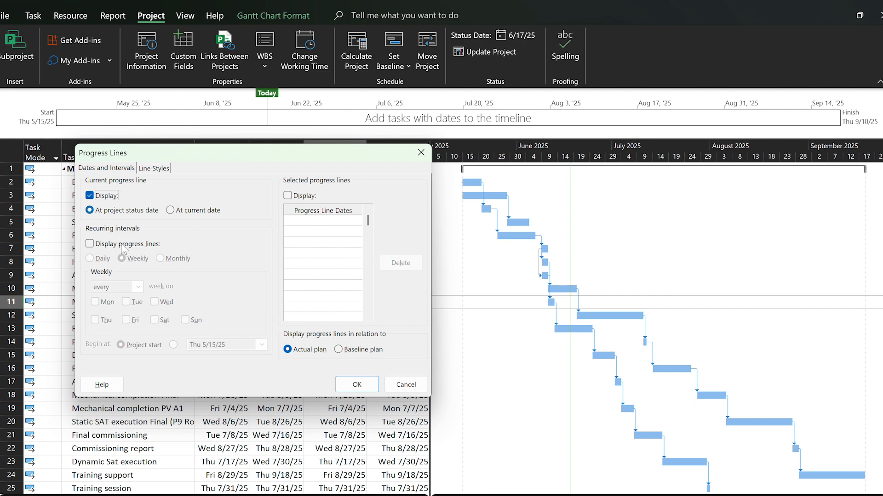
pyautogui.click(153, 168)
pyautogui.click(89, 334)
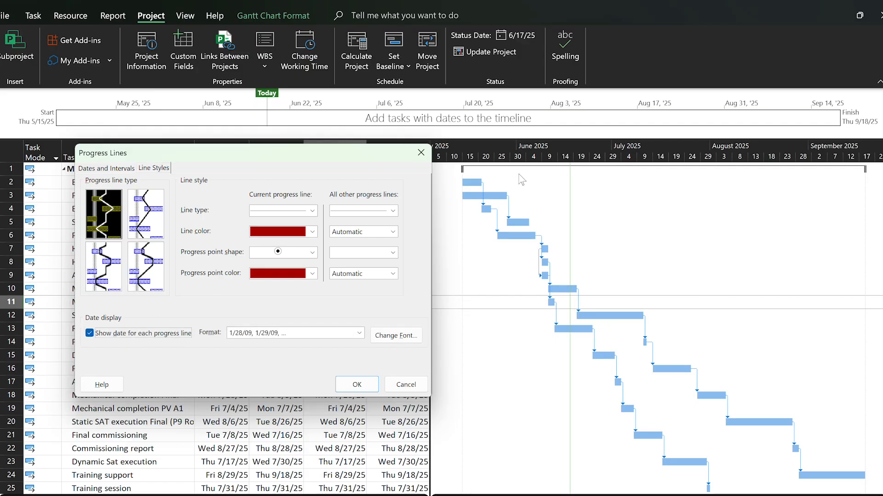
pyautogui.click(355, 390)
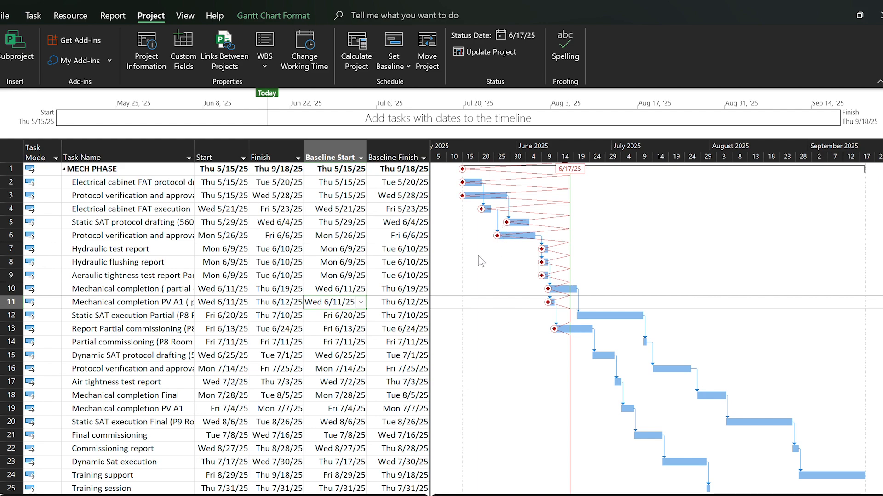
# Step: Apply the Tracking table to the Gantt chart, and switch the view to Tracking Gantt
pyautogui.rightClick(8, 157)
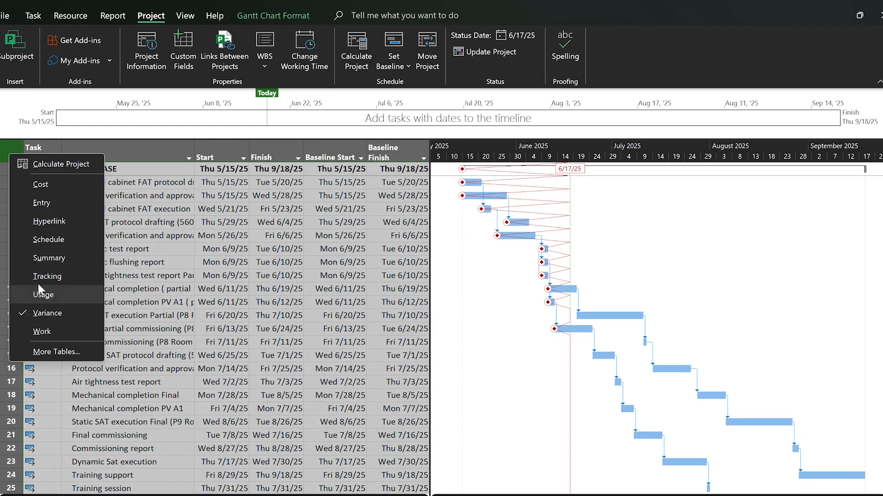
pyautogui.click(67, 275)
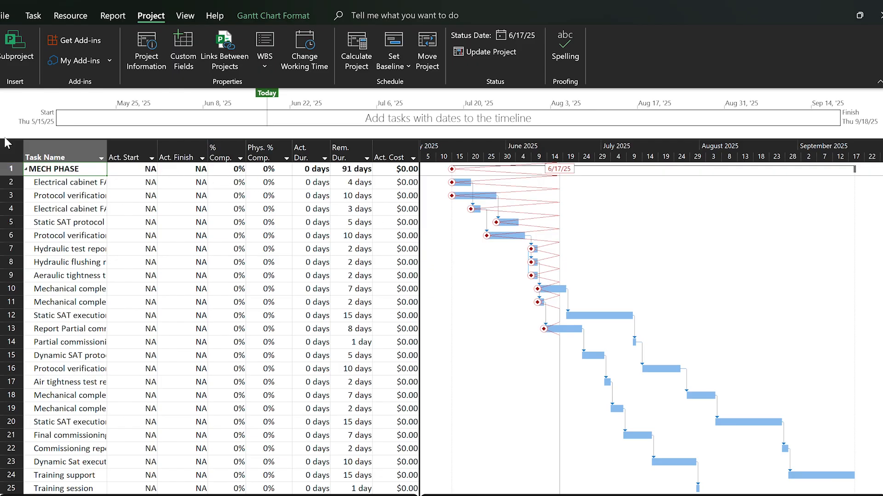
pyautogui.click(33, 16)
pyautogui.click(20, 63)
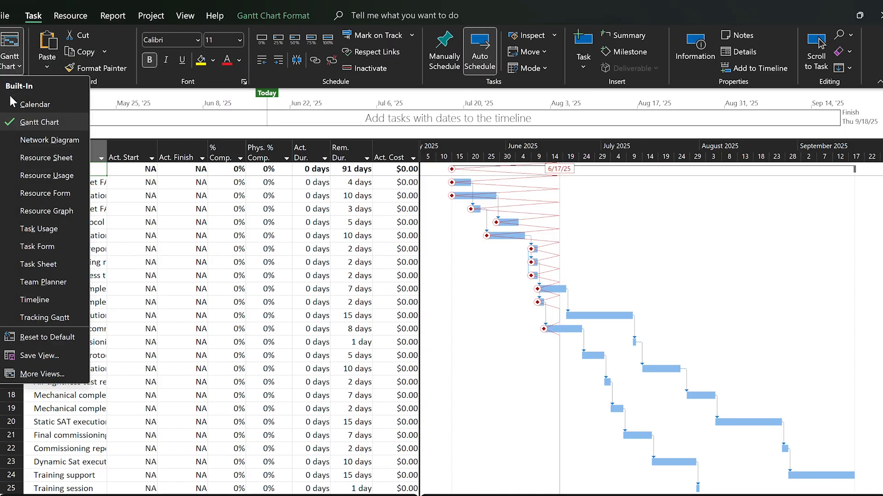
pyautogui.click(49, 318)
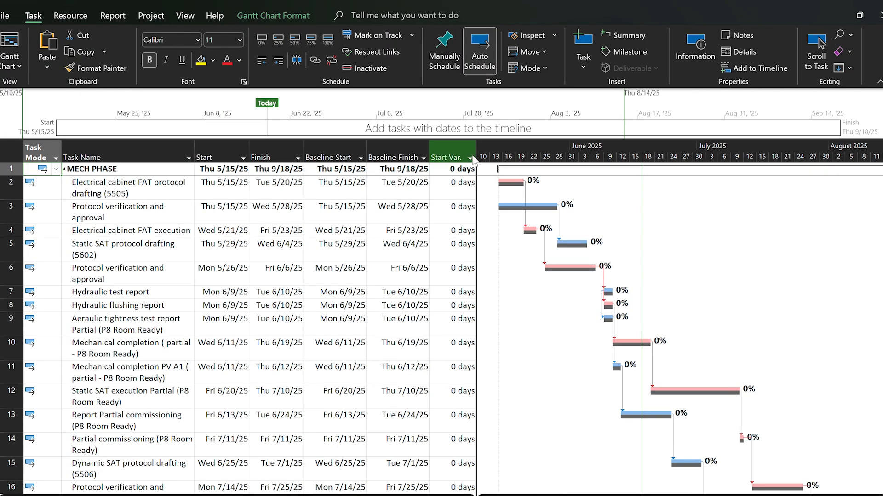
# Step: Widen the task table to show the Start Variance and Finish Variance columns, and look through the tasks' baseline dates
pyautogui.moveTo(637, 152); pyautogui.dragTo(637, 152)
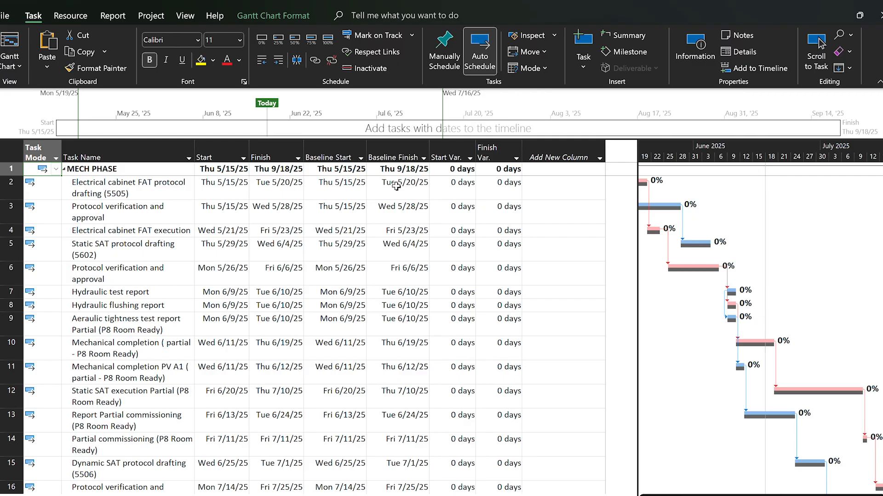
pyautogui.moveTo(639, 151); pyautogui.dragTo(559, 151)
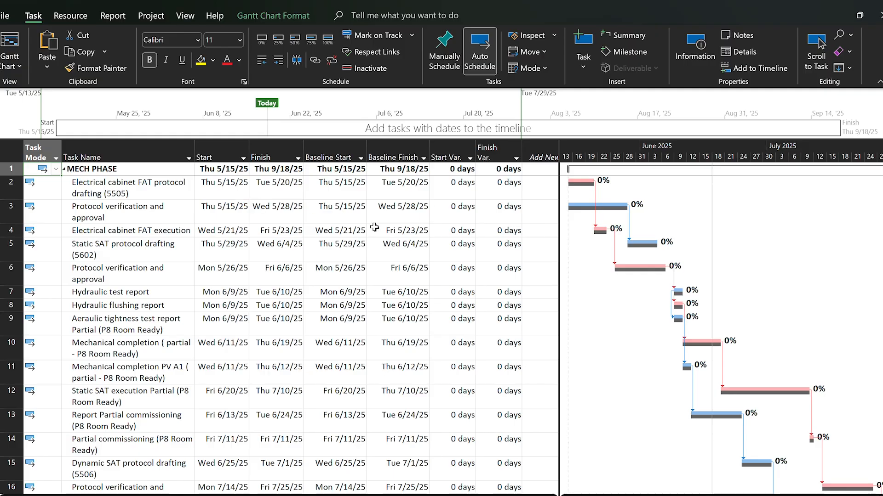
pyautogui.scroll(-5, 633, 358)
pyautogui.scroll(5, 637, 363)
pyautogui.click(140, 278)
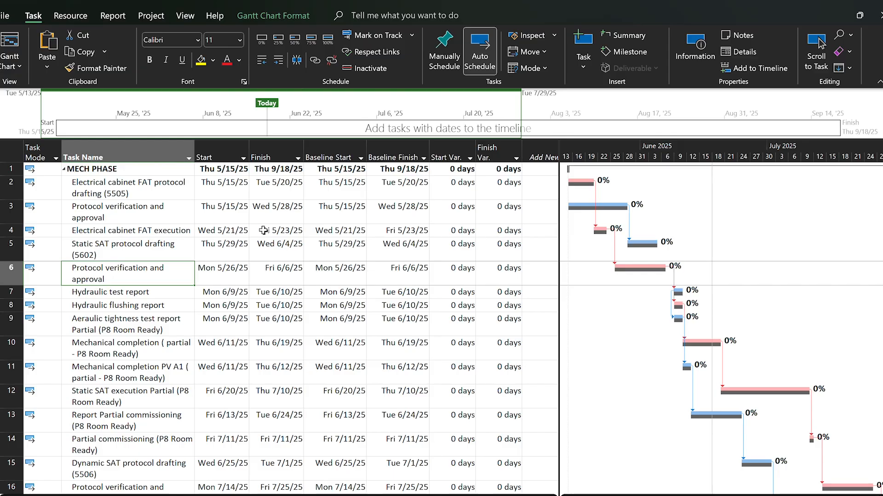
pyautogui.scroll(-4, 213, 327)
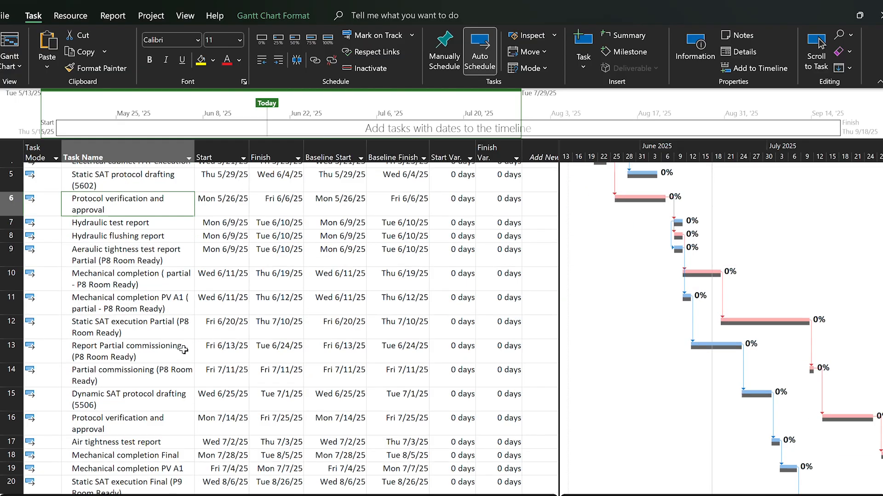
pyautogui.scroll(4, 213, 327)
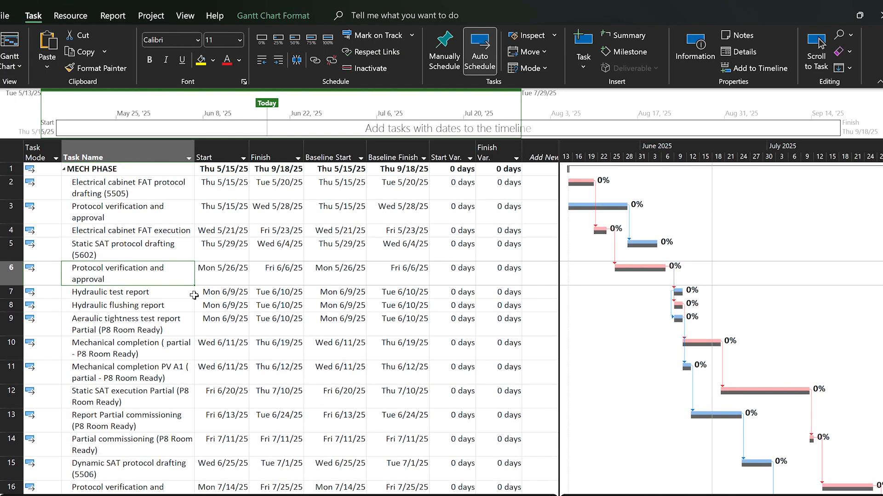
# Step: Mark task 2, Electrical cabinet FAT protocol drafting (5505), and task 3, Protocol verification and approval, as 100% complete
pyautogui.click(11, 188)
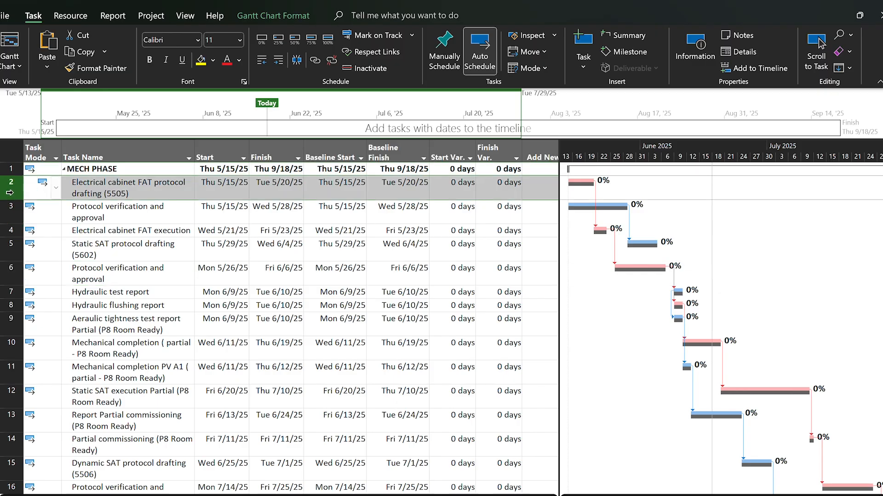
pyautogui.click(327, 40)
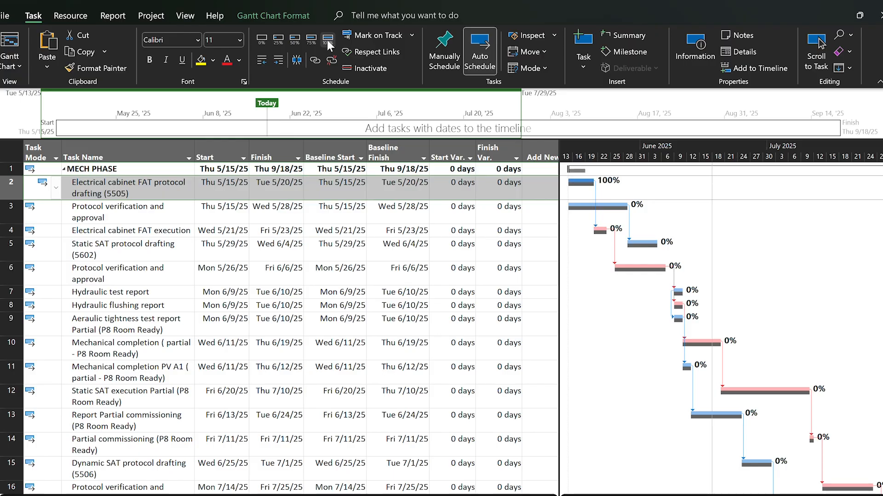
pyautogui.click(21, 215)
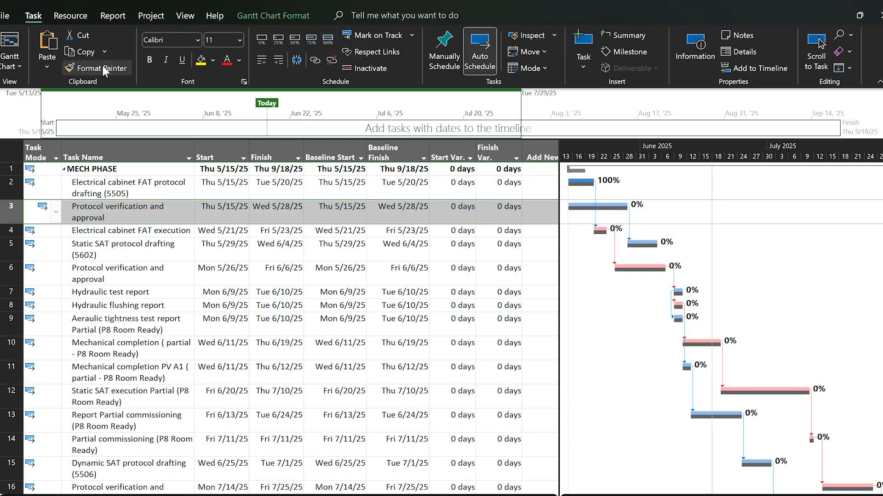
pyautogui.click(327, 40)
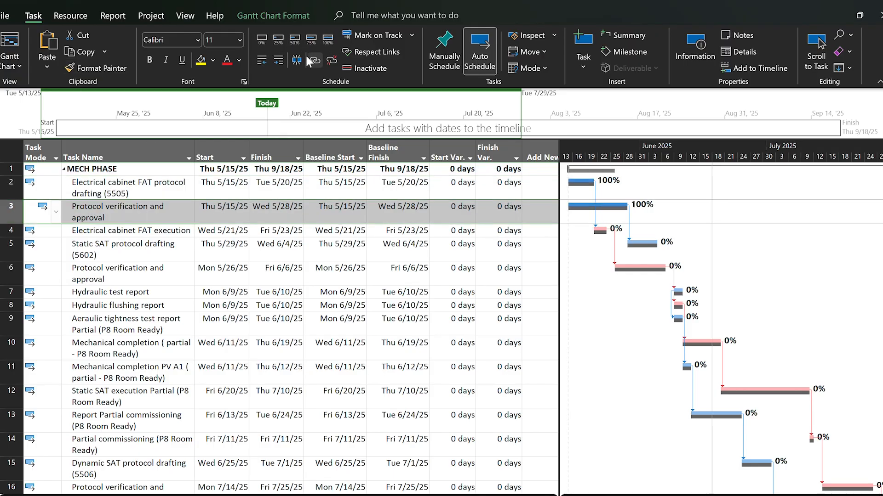
# Step: Mark all tasks in the project as on track, and check the completed tasks down to task 9
pyautogui.click(260, 247)
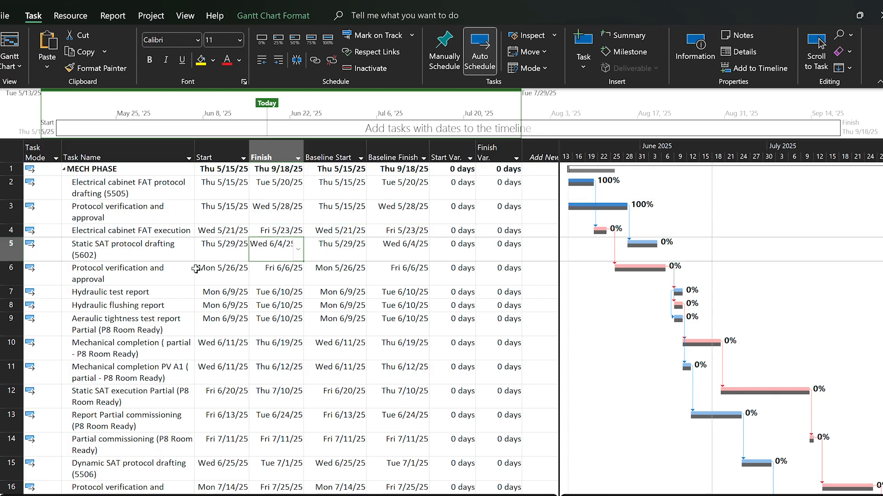
pyautogui.click(5, 157)
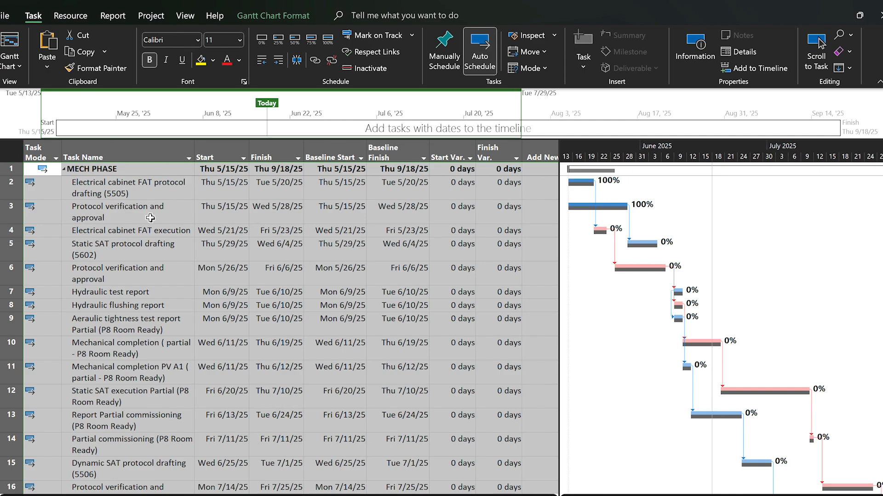
pyautogui.click(373, 34)
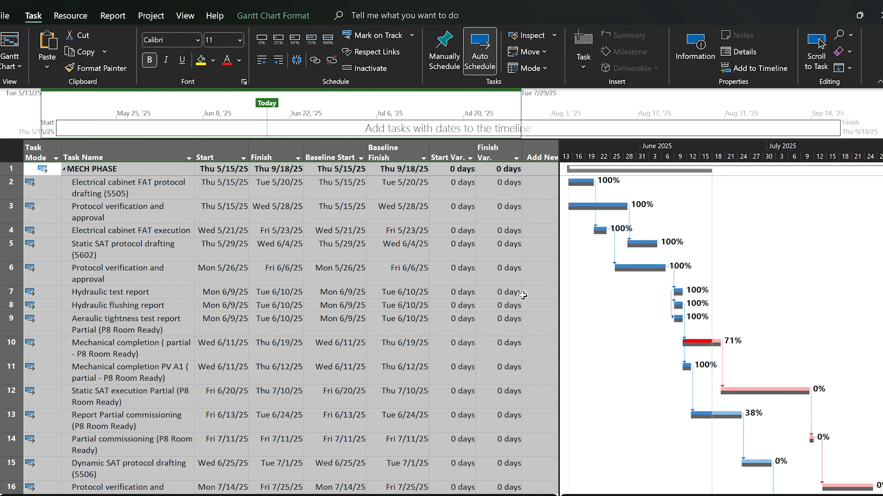
pyautogui.click(425, 297)
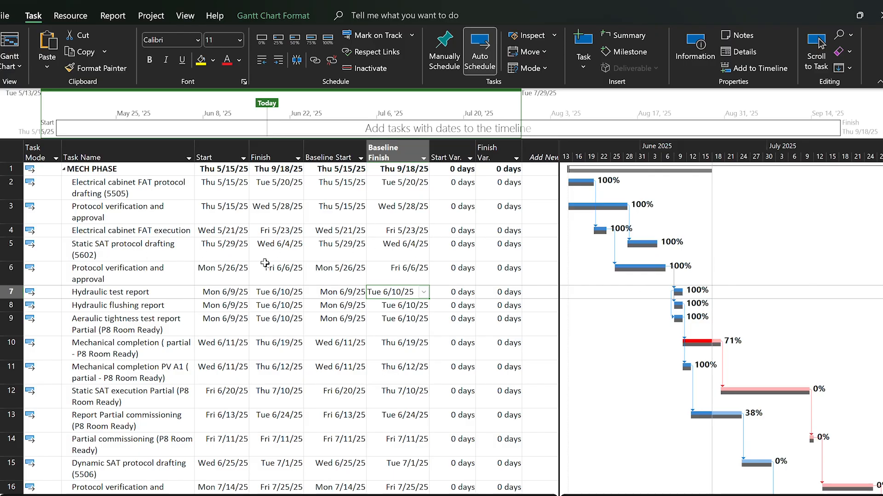
pyautogui.moveTo(6, 168); pyautogui.dragTo(14, 322)
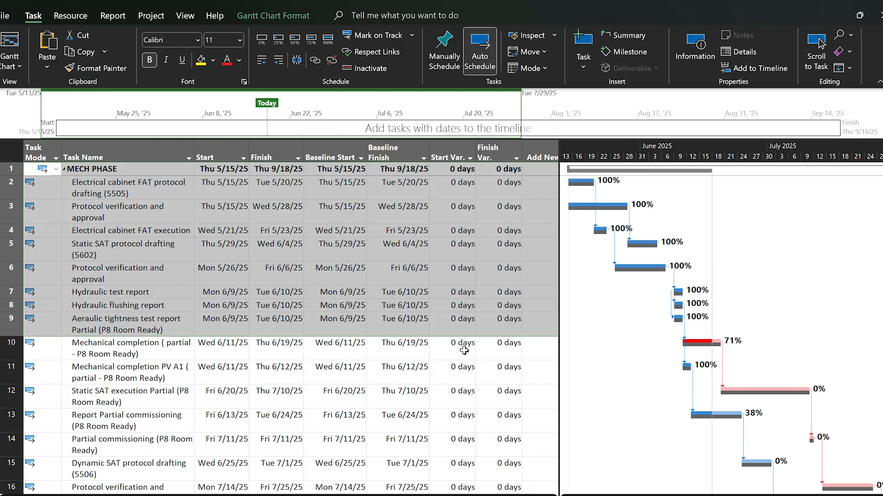
pyautogui.click(119, 354)
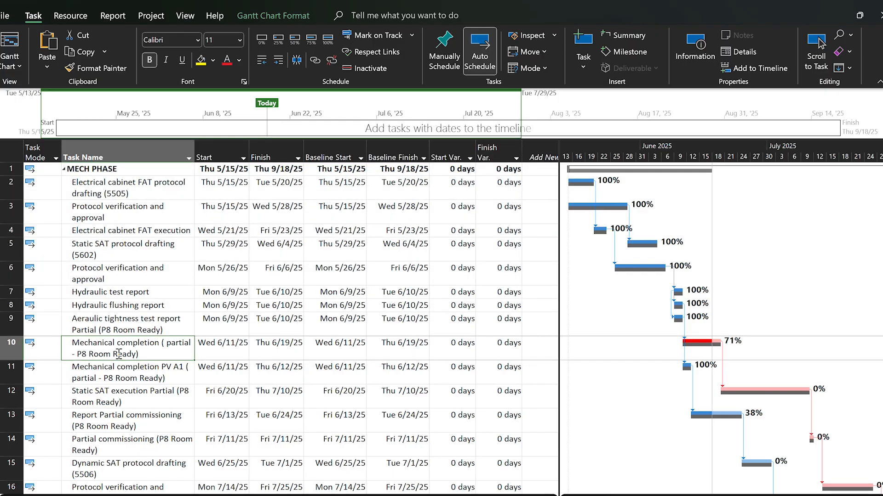
# Step: Keep the Variance table applied to the task sheet, and widen the Finish Variance column
pyautogui.click(12, 154)
pyautogui.rightClick(12, 154)
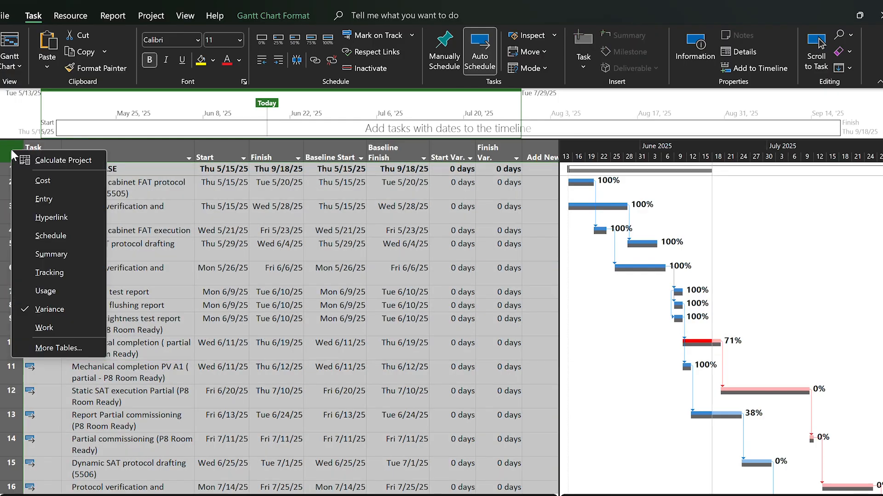
pyautogui.click(50, 309)
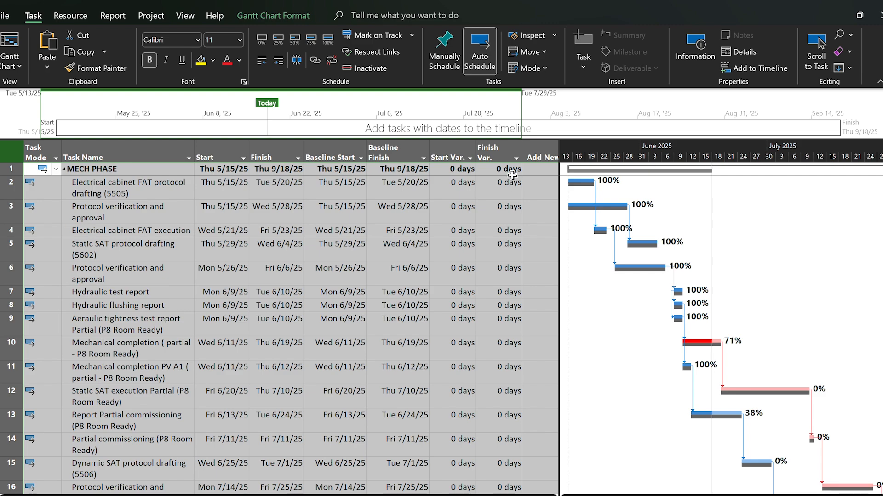
pyautogui.click(510, 171)
pyautogui.moveTo(524, 152); pyautogui.dragTo(546, 152)
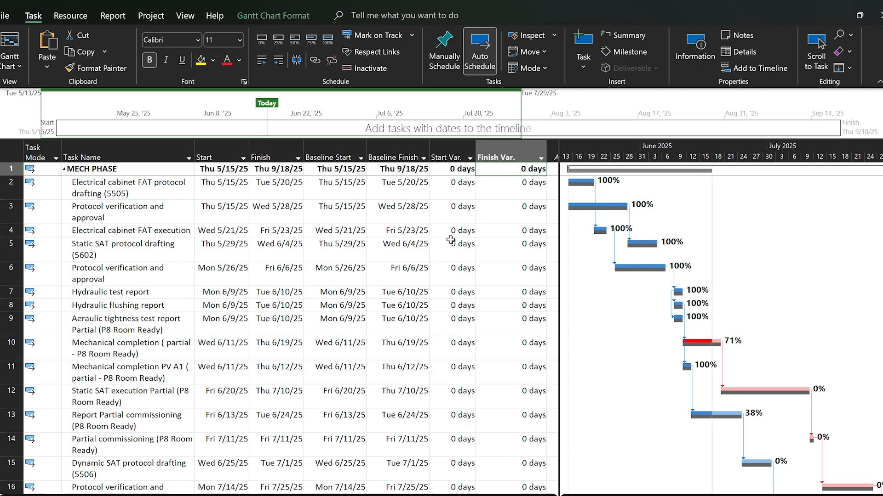
# Step: Set the start date of task 4, Electrical cabinet FAT execution, to Mon 5/19/25
pyautogui.click(235, 231)
pyautogui.click(227, 244)
pyautogui.click(232, 230)
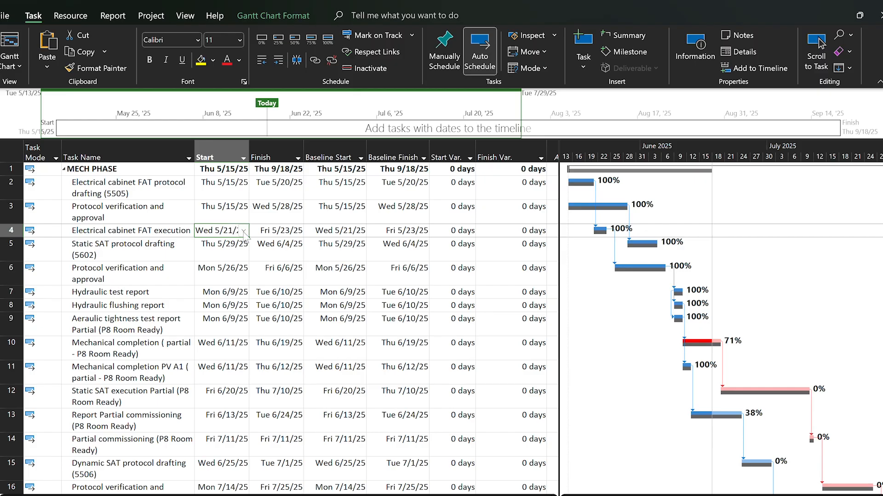
pyautogui.click(244, 231)
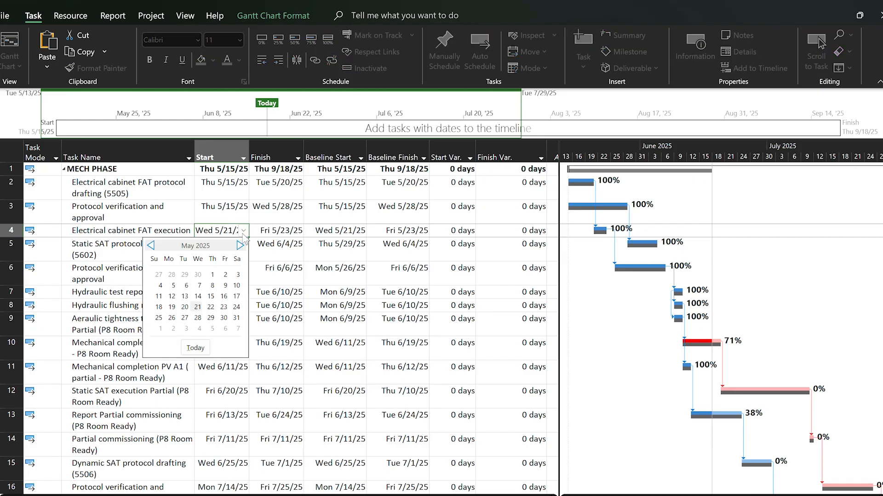
pyautogui.click(171, 307)
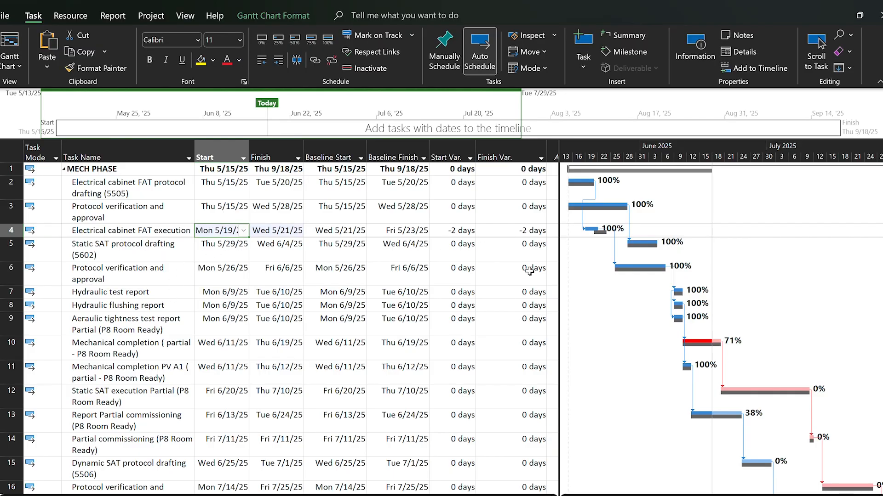
# Step: Widen the task table to show the full Finish Variance column, and check task 4's start and finish variance
pyautogui.moveTo(559, 325); pyautogui.dragTo(502, 325)
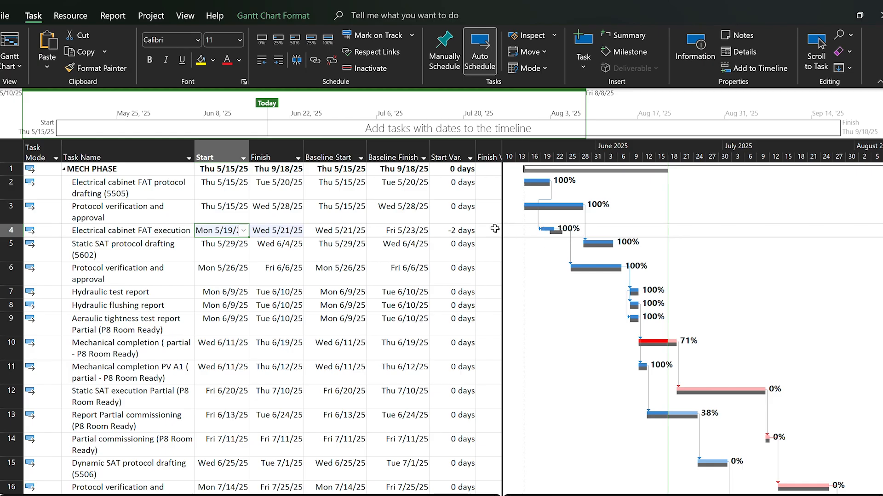
pyautogui.moveTo(501, 179); pyautogui.dragTo(590, 184)
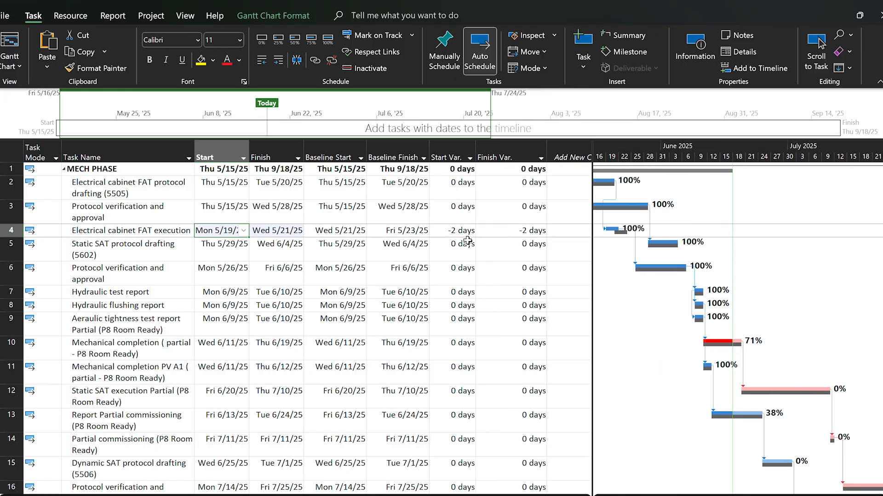
pyautogui.click(230, 246)
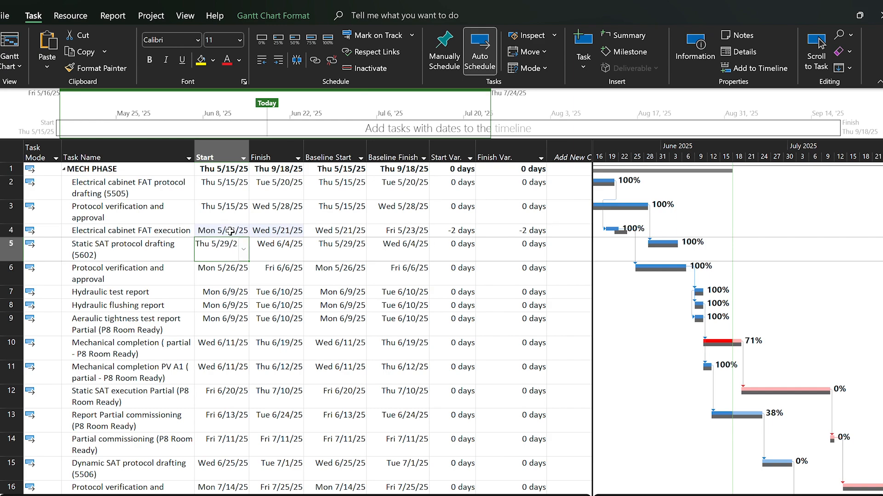
pyautogui.click(232, 231)
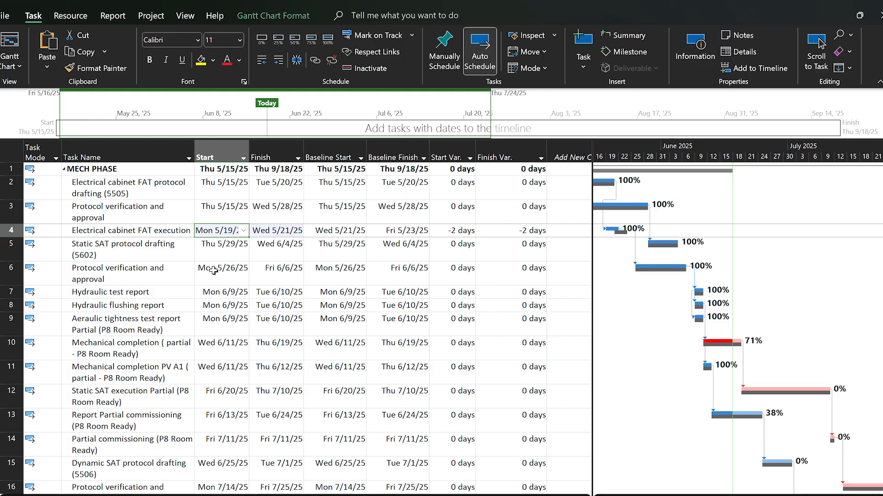
# Step: Switch from the Tracking Gantt to the standard Gantt Chart view
pyautogui.click(7, 149)
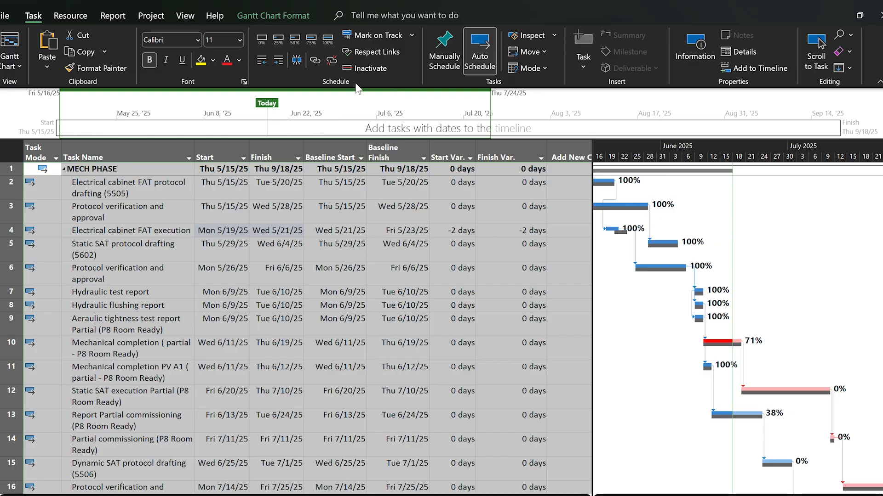
pyautogui.click(15, 68)
pyautogui.click(19, 120)
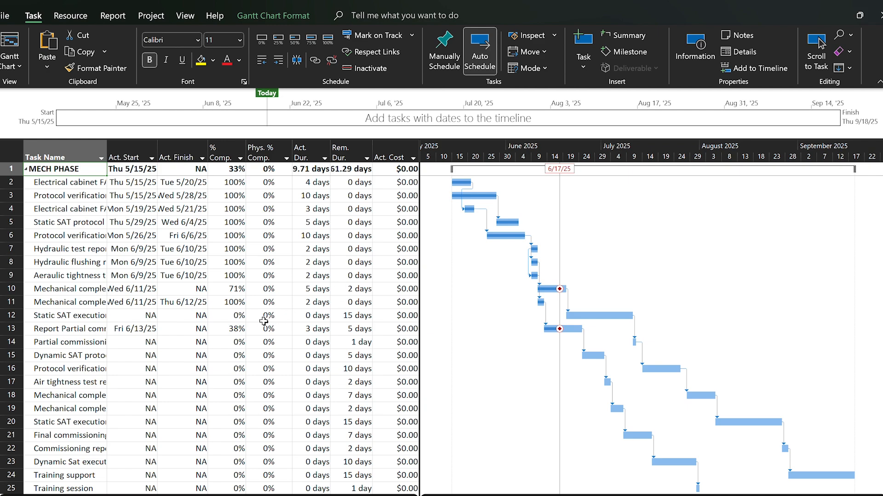
# Step: Group the tasks by Complete and Incomplete Tasks, and look through the 0% complete group
pyautogui.click(193, 14)
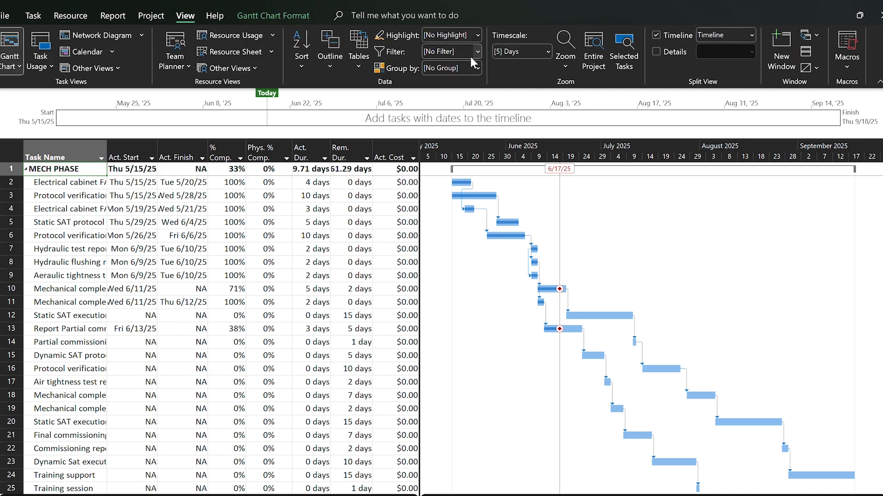
pyautogui.click(477, 53)
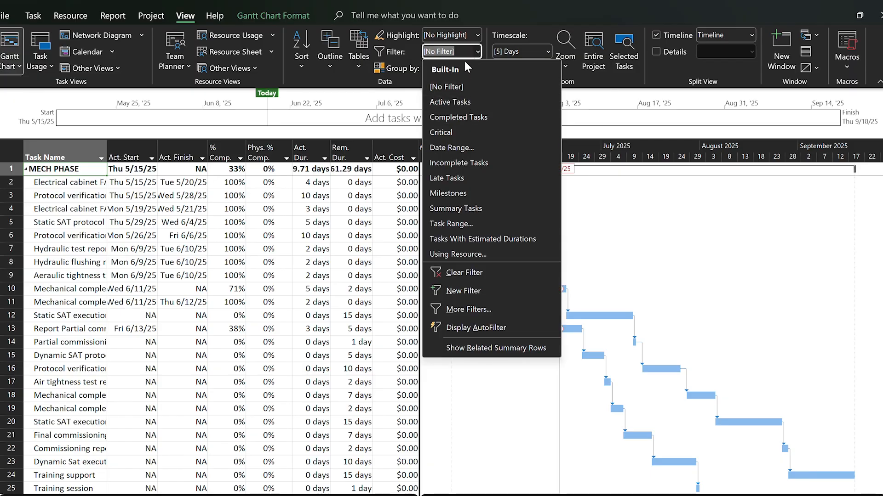
pyautogui.click(478, 49)
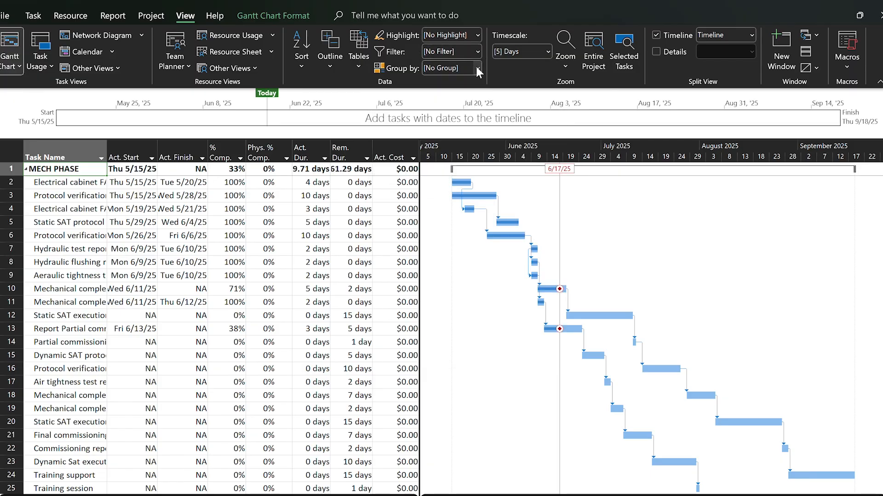
pyautogui.click(477, 68)
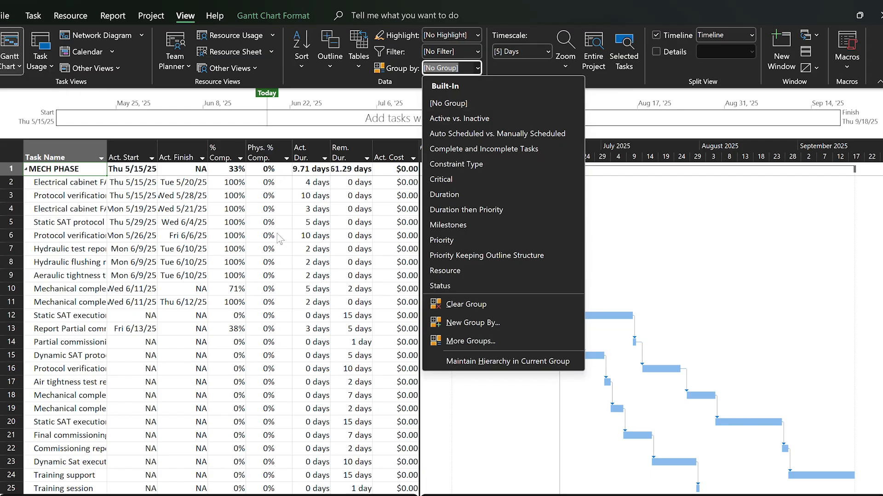
pyautogui.click(465, 148)
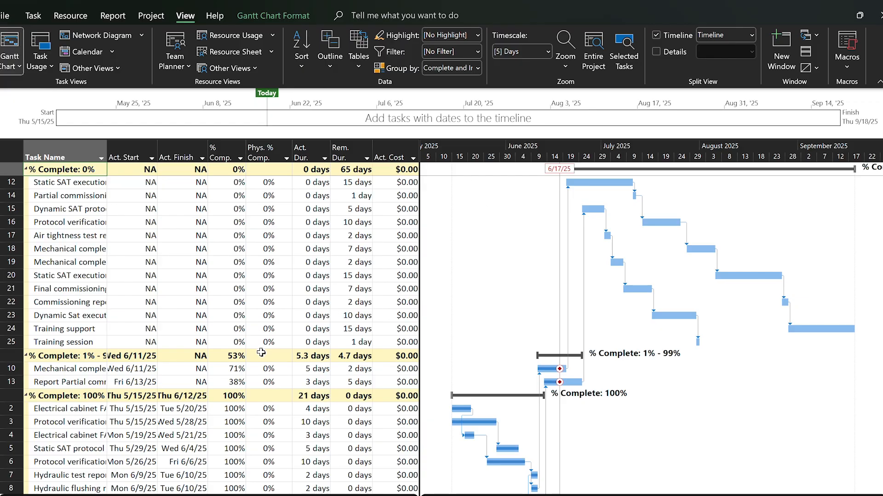
pyautogui.scroll(-3, 261, 353)
pyautogui.scroll(3, 250, 389)
pyautogui.click(7, 169)
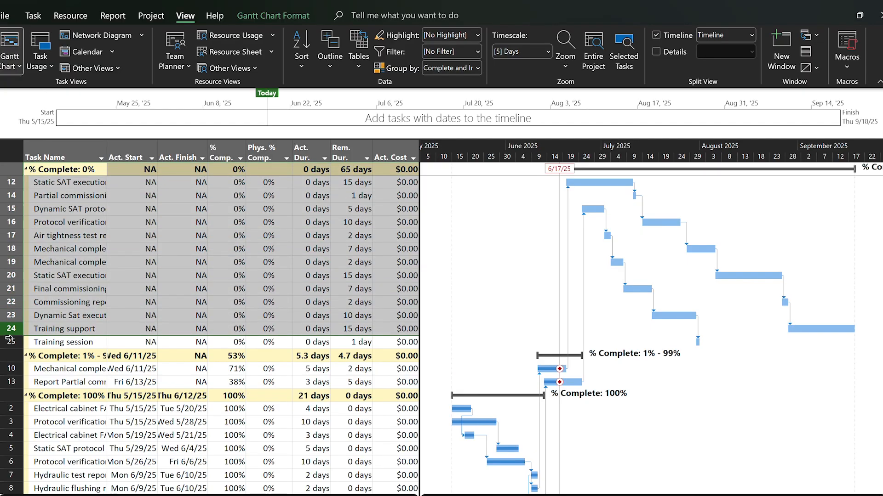
pyautogui.moveTo(9, 340); pyautogui.dragTo(11, 342)
# Step: Widen the Actual Start and Task Name columns, and look through the partly completed and 100% complete groups
pyautogui.moveTo(156, 149); pyautogui.dragTo(210, 148)
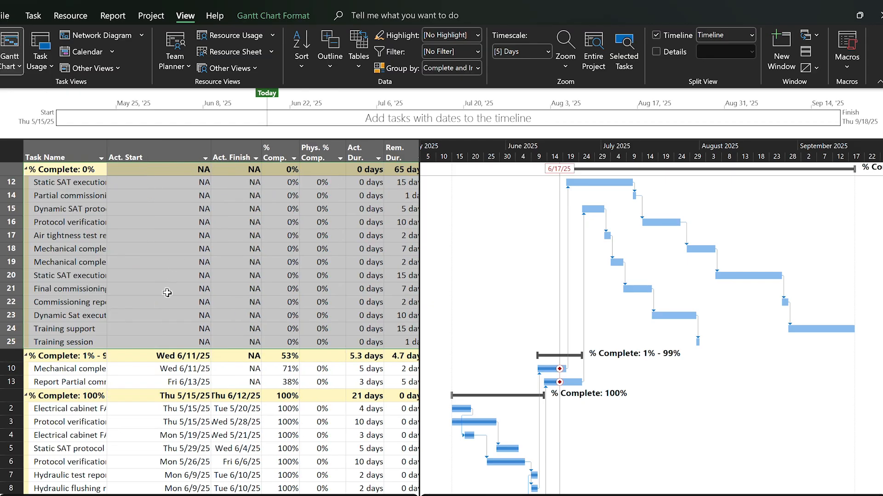
pyautogui.click(109, 144)
pyautogui.moveTo(108, 150); pyautogui.dragTo(136, 150)
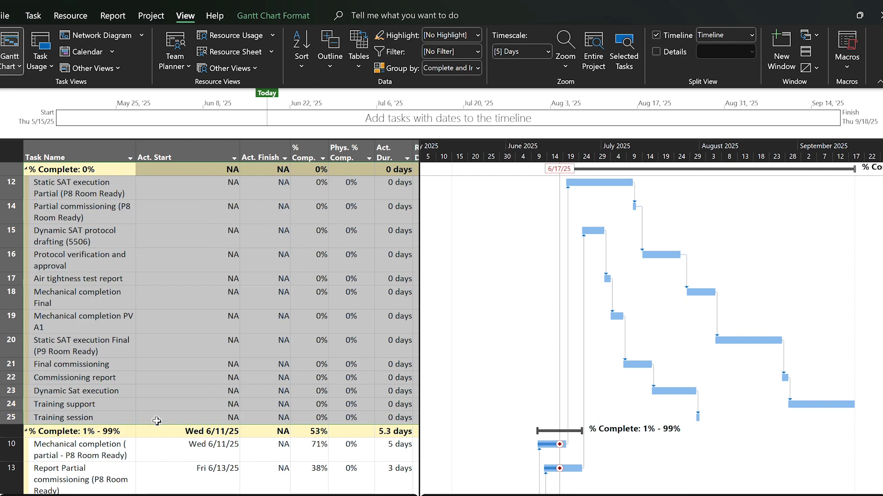
pyautogui.scroll(-3, 134, 306)
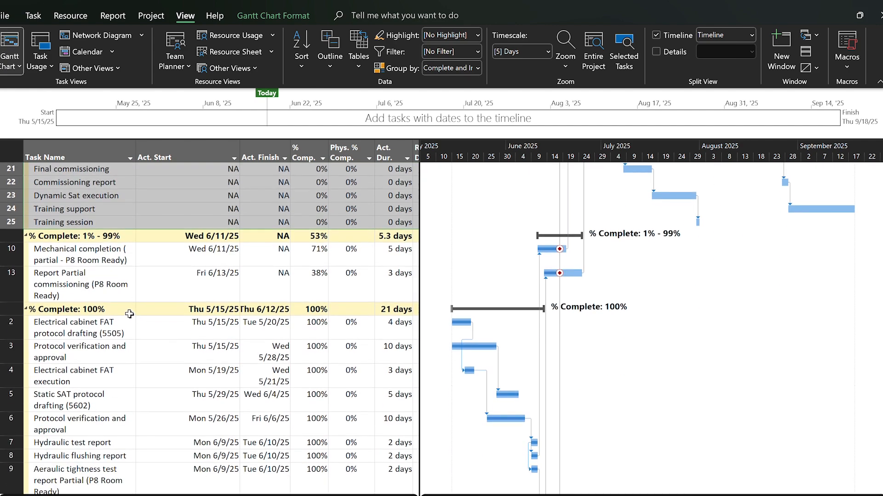
pyautogui.scroll(-1, 133, 316)
pyautogui.moveTo(12, 269); pyautogui.dragTo(18, 465)
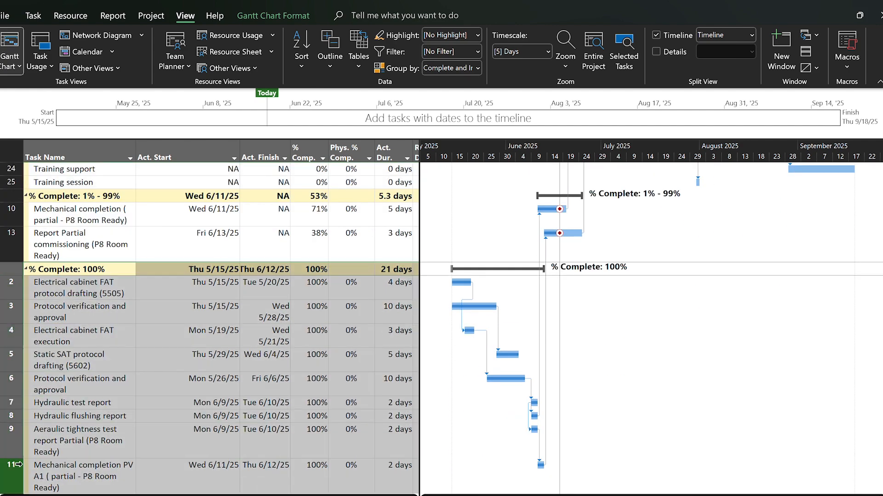
pyautogui.scroll(4, 189, 282)
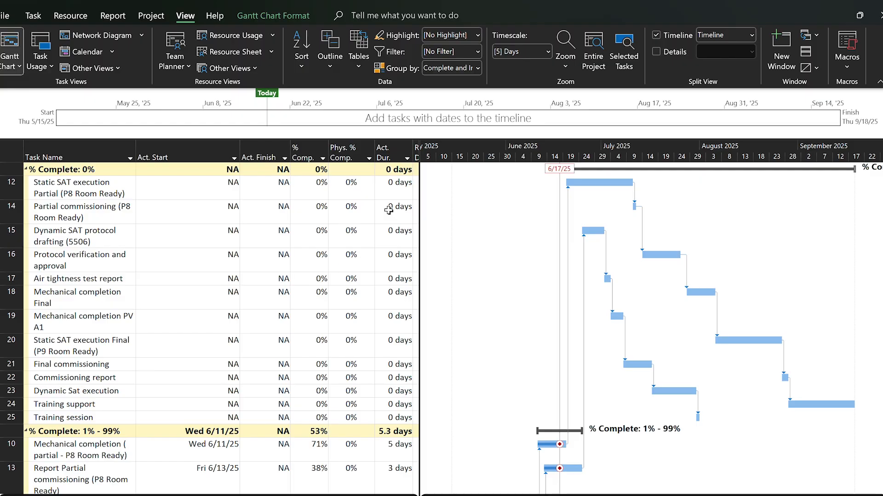
# Step: Filter the grouped task list to Completed Tasks, and review all the tasks shown
pyautogui.click(477, 52)
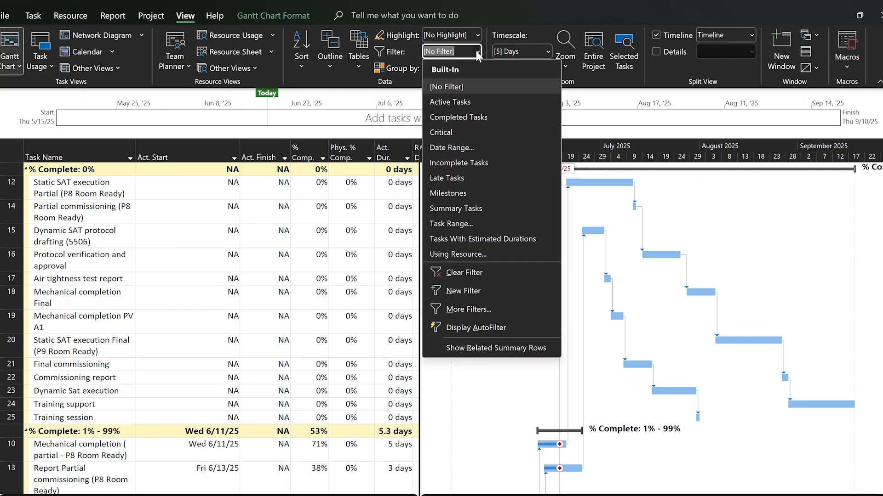
pyautogui.click(459, 118)
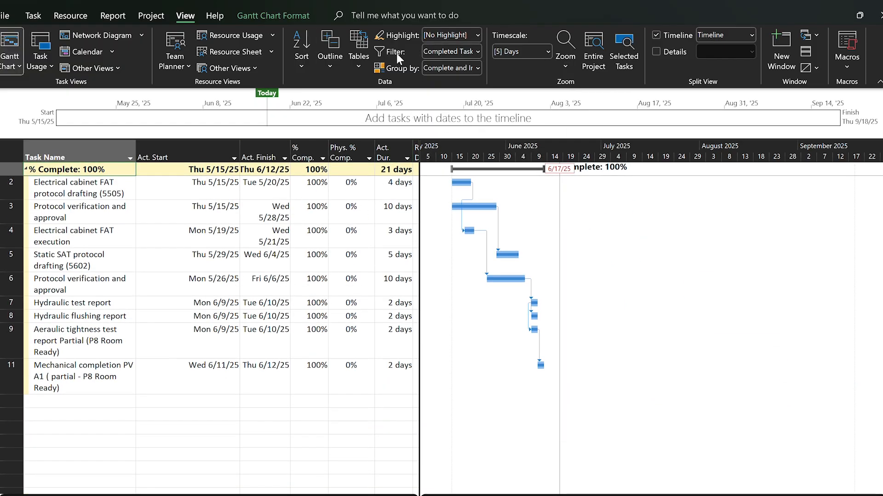
pyautogui.click(5, 158)
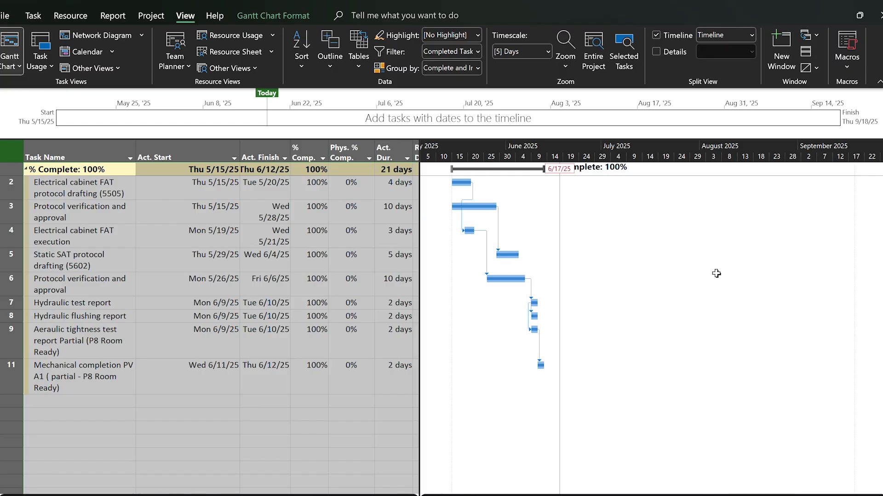
# Step: Open the full list of task filters and look through the available filters
pyautogui.click(477, 51)
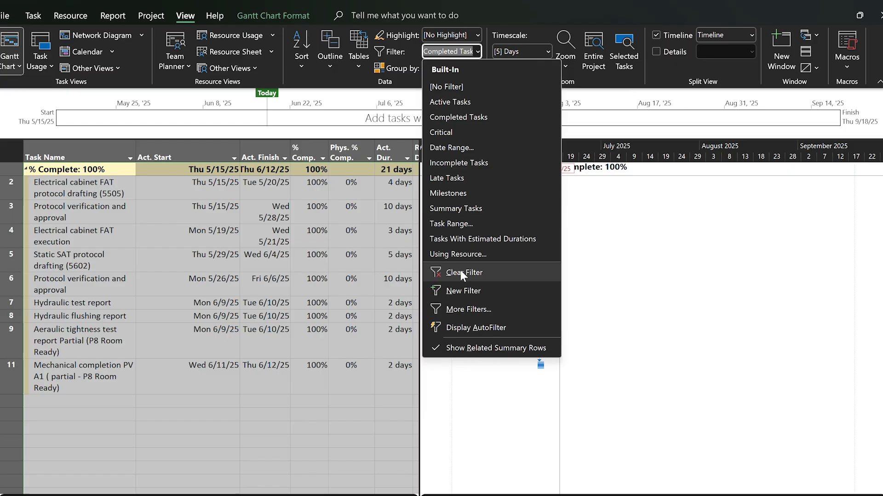
pyautogui.click(462, 312)
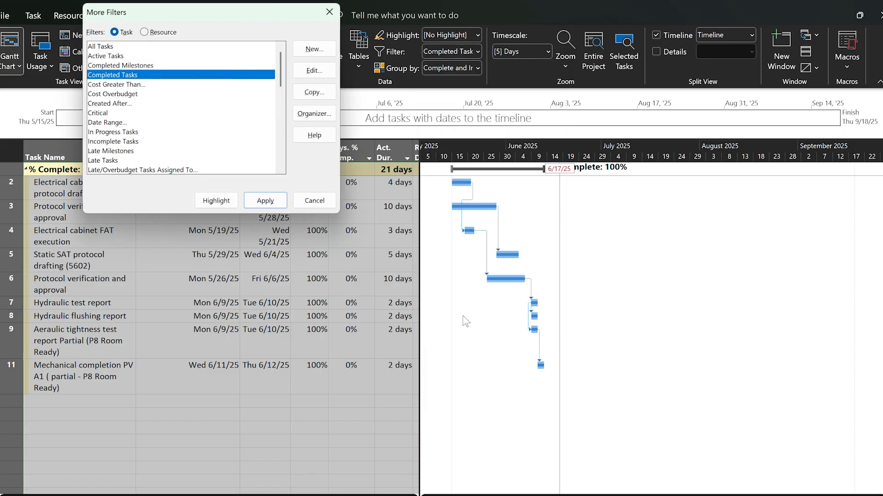
pyautogui.scroll(-8, 98, 105)
pyautogui.scroll(4, 143, 131)
pyautogui.scroll(-4, 145, 132)
pyautogui.scroll(-2, 143, 133)
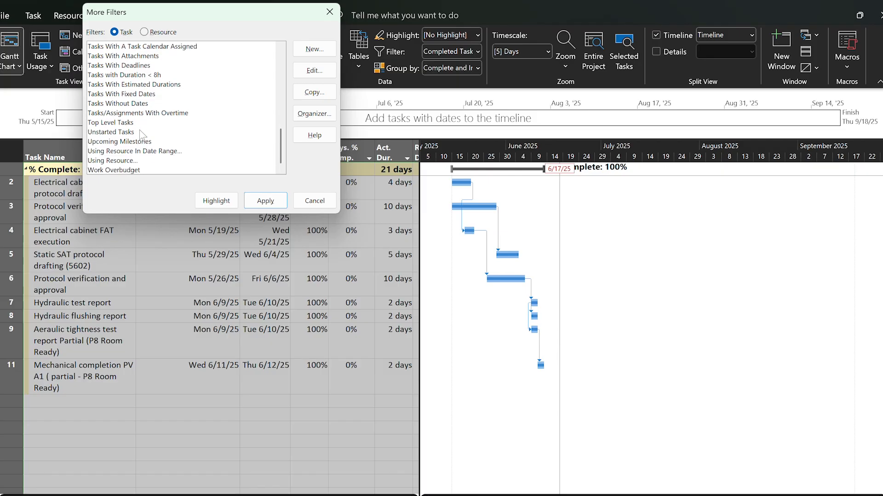